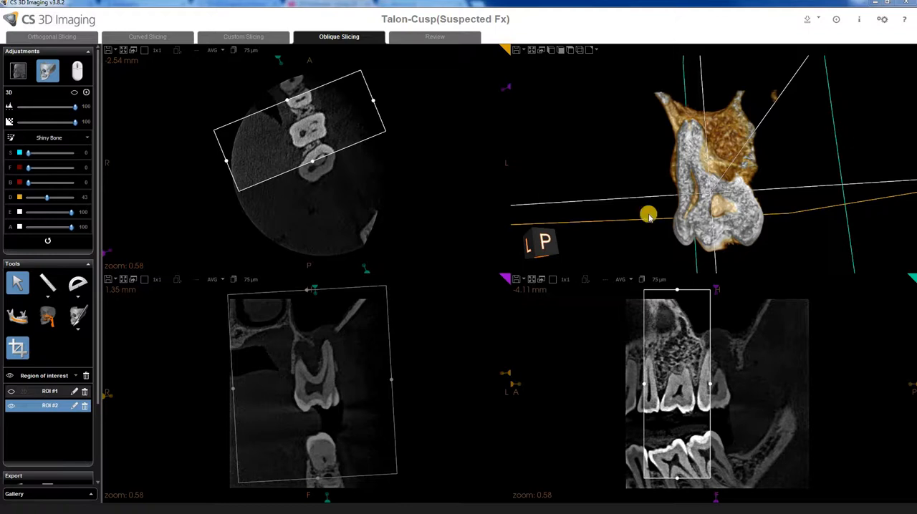
Shift the oblique region-of-interest box slightly on the axial slice while orbiting the 3D rendering.
drag(760, 226, 566, 234)
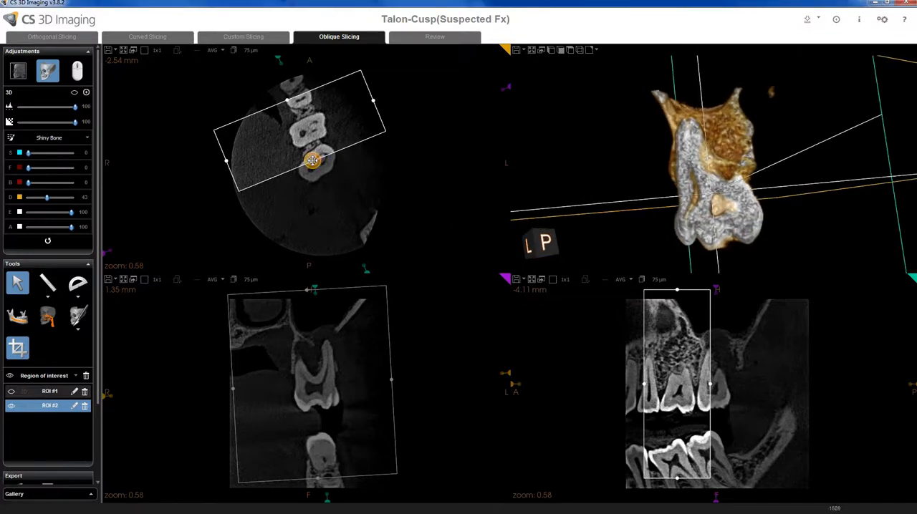
drag(313, 160, 321, 169)
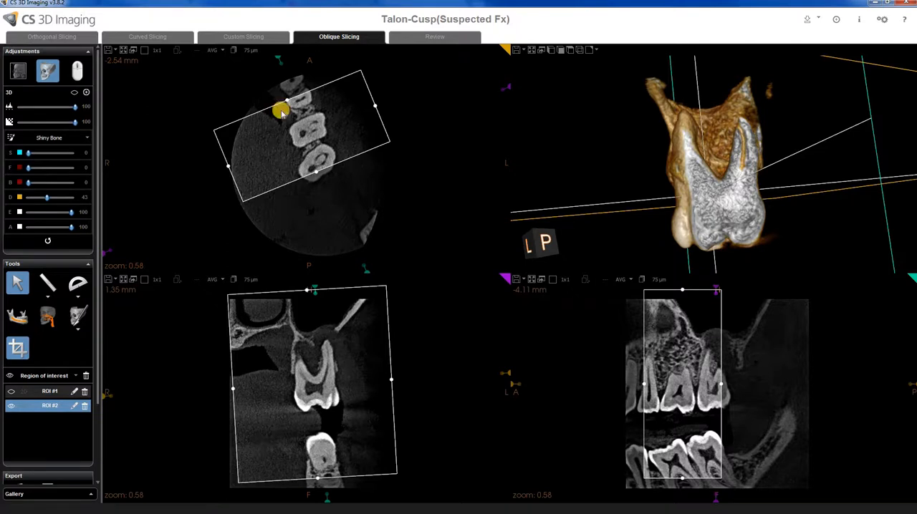
drag(729, 163, 691, 186)
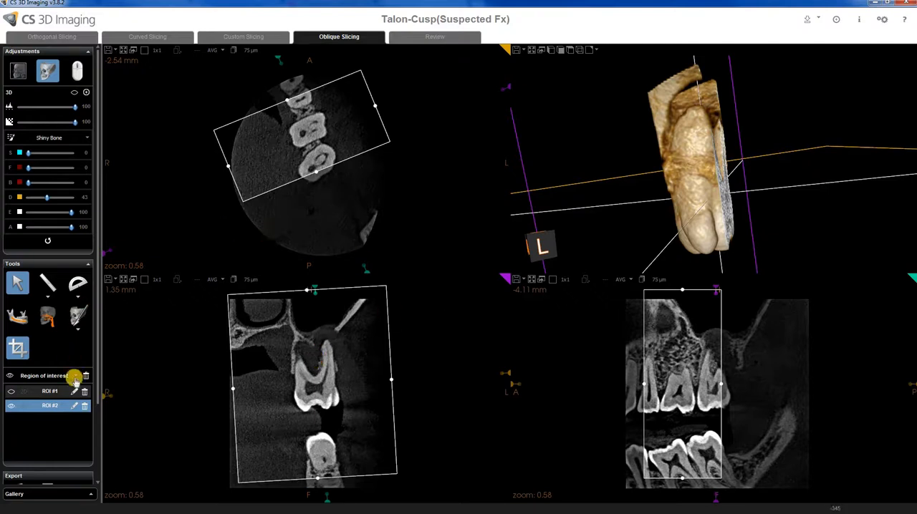
Hide ROI #2 from the region-of-interest list to render the whole volume in 3D.
click(11, 406)
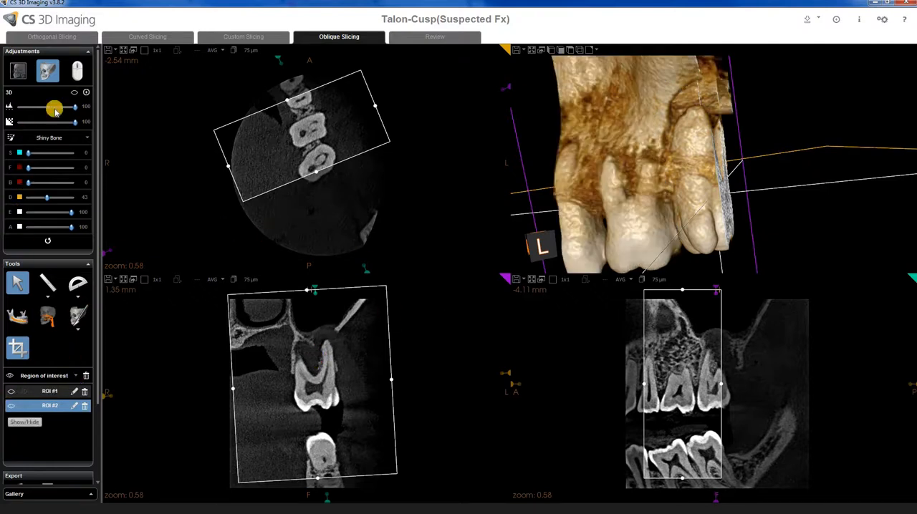
drag(619, 205, 512, 204)
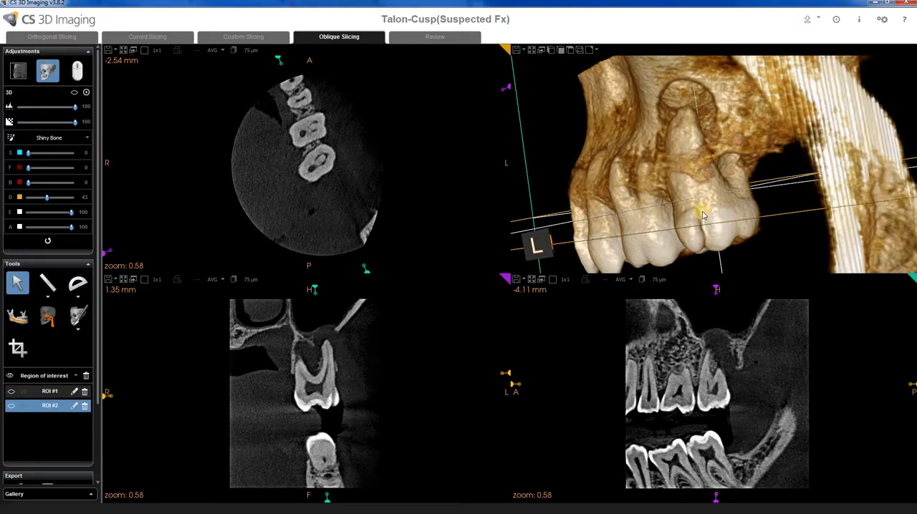
mouse_move(702, 213)
mouse_down()
mouse_move(718, 208)
mouse_move(692, 196)
mouse_move(700, 206)
mouse_up()
scroll(694, 209, down, 6)
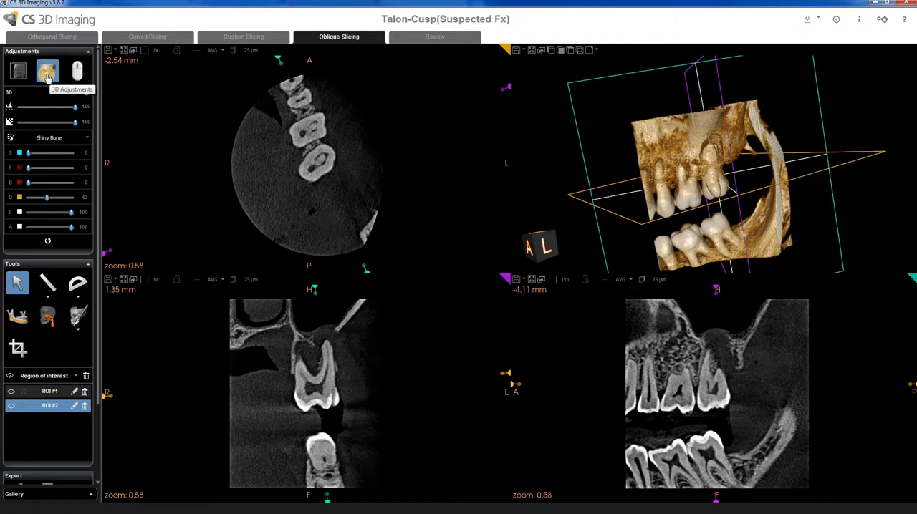
Try the Realist 3D colour palette, then switch the palette back to Shiny Bone.
click(45, 139)
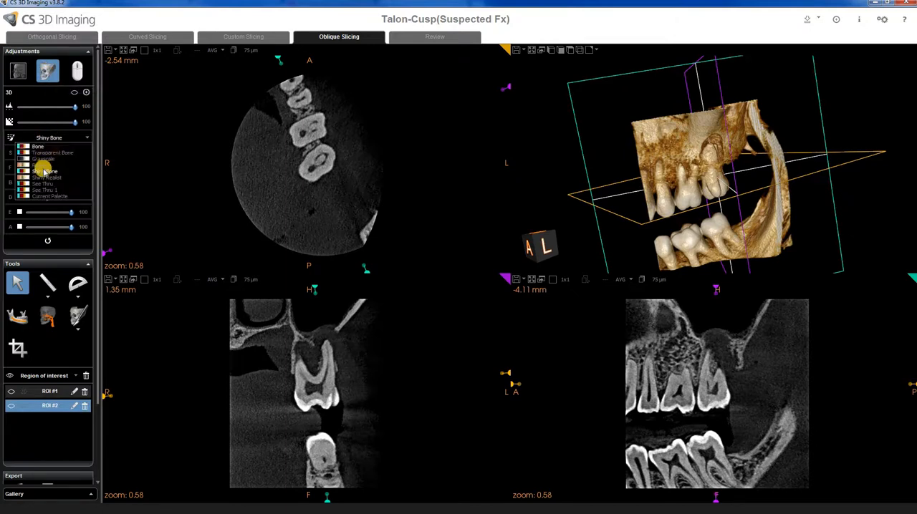
click(41, 166)
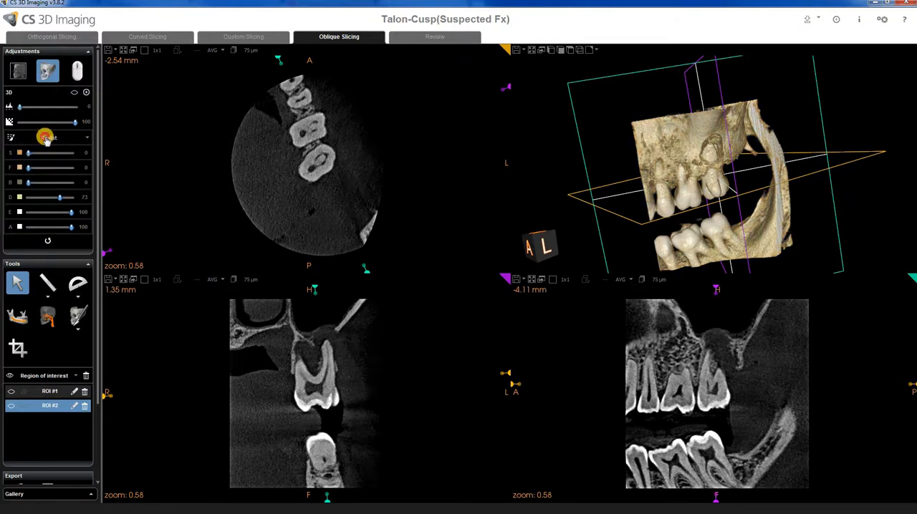
click(45, 139)
click(47, 172)
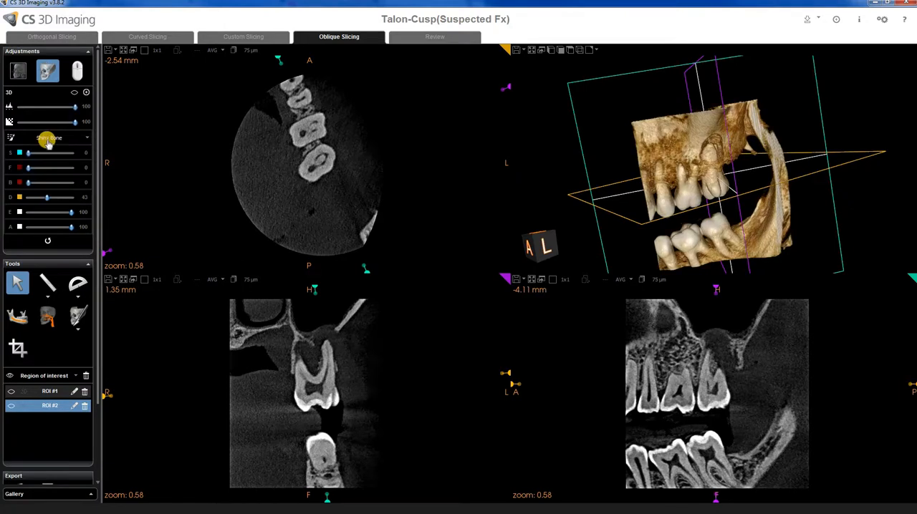
Nudge the D slider of the Shiny Bone 3D palette.
drag(636, 200, 389, 198)
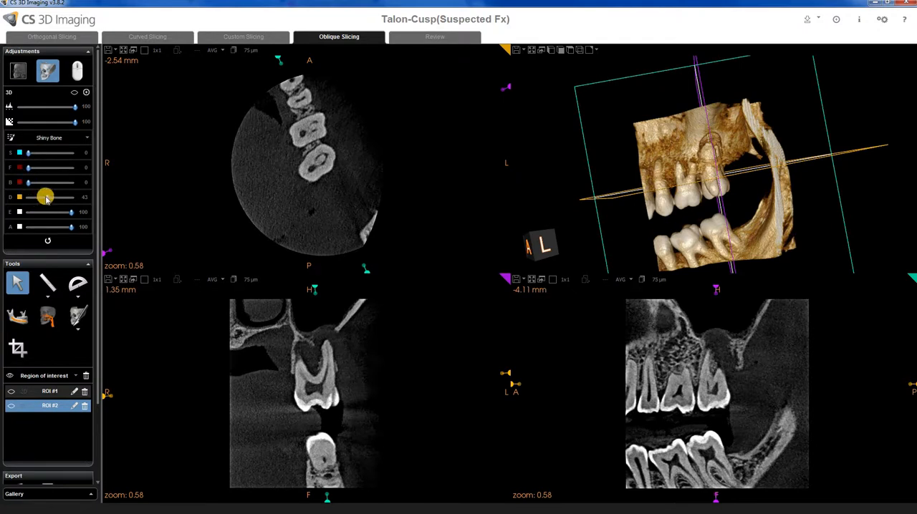
mouse_move(43, 201)
mouse_down()
mouse_move(31, 200)
mouse_move(65, 201)
mouse_move(46, 200)
mouse_up()
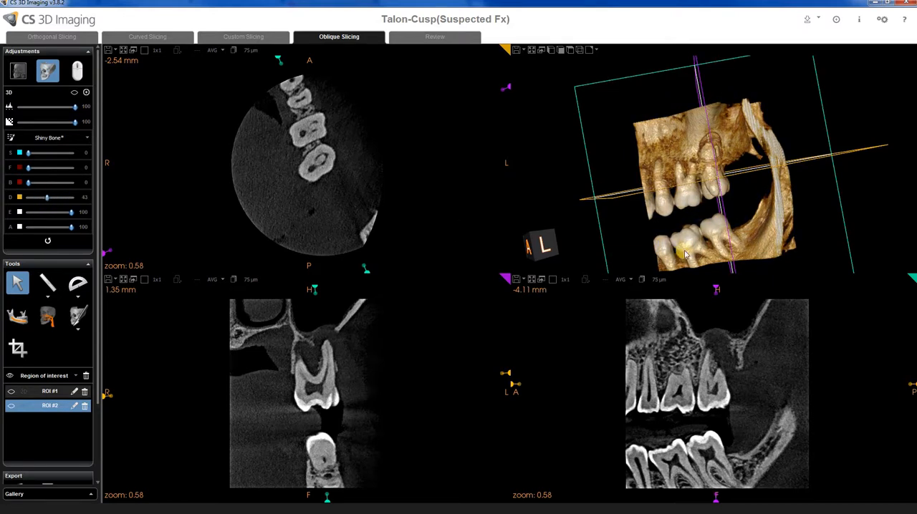
drag(719, 247, 206, 152)
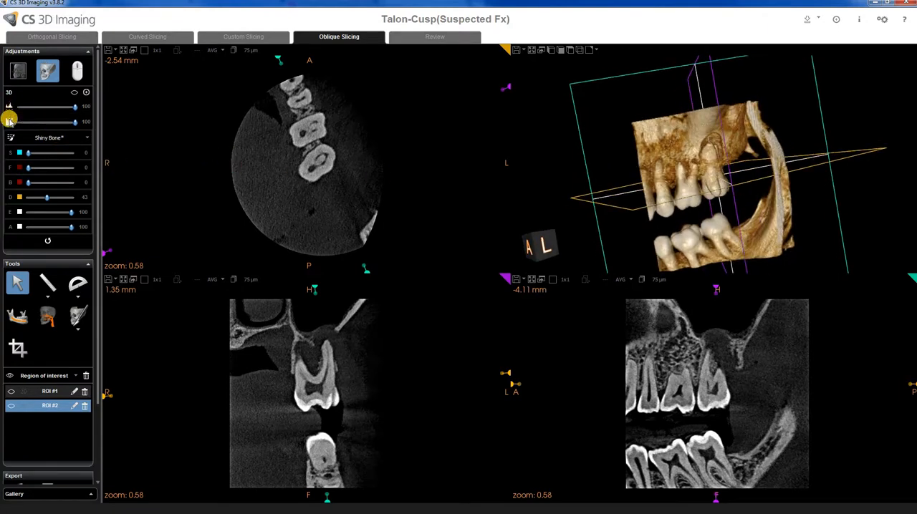
Lower the second 3D rendering slider to 56.
click(74, 121)
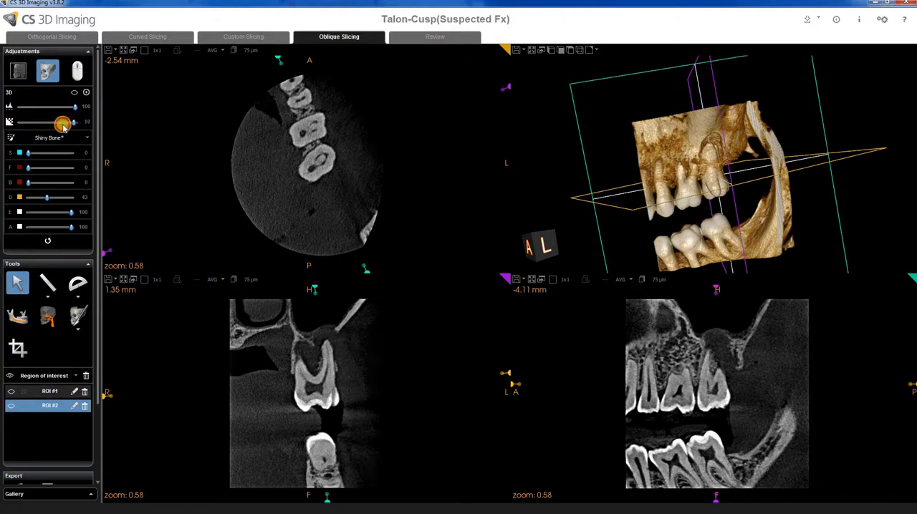
drag(63, 125, 56, 123)
click(69, 109)
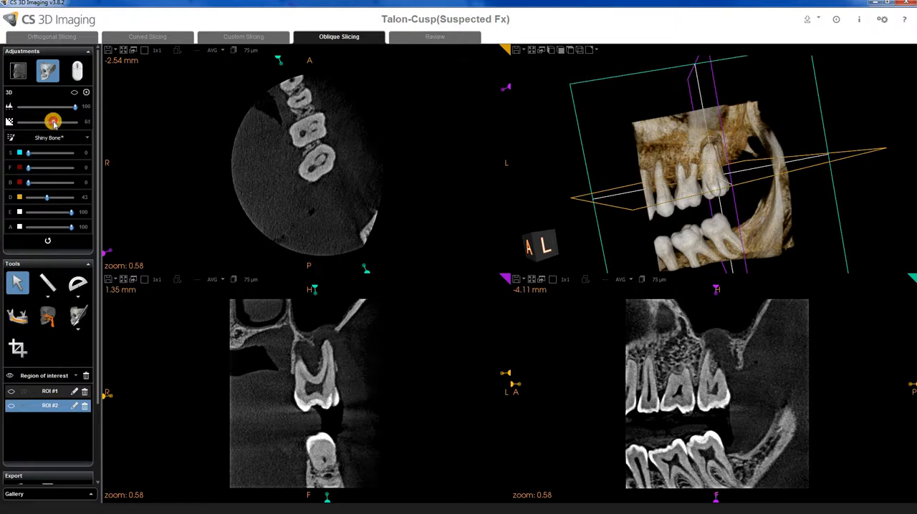
drag(52, 124, 54, 134)
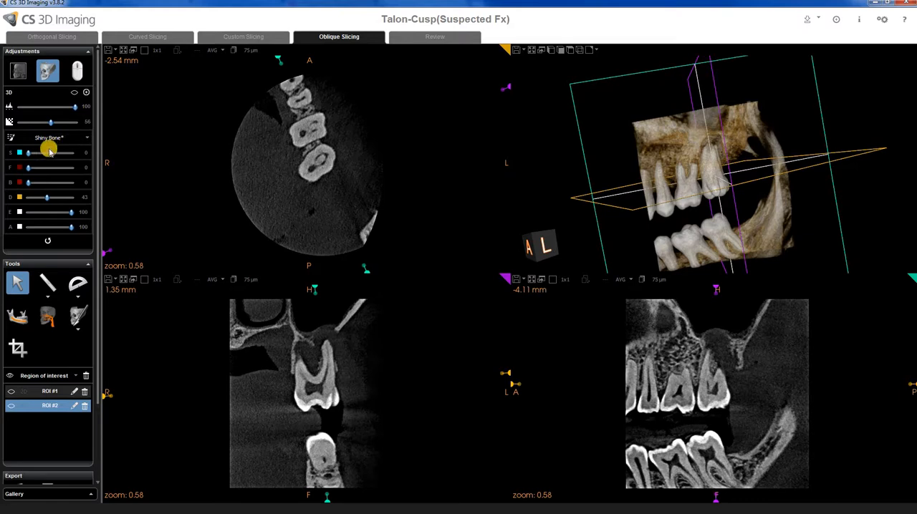
Apply the See Thru 1 3D palette and confirm the S channel colour in the colour picker.
click(52, 139)
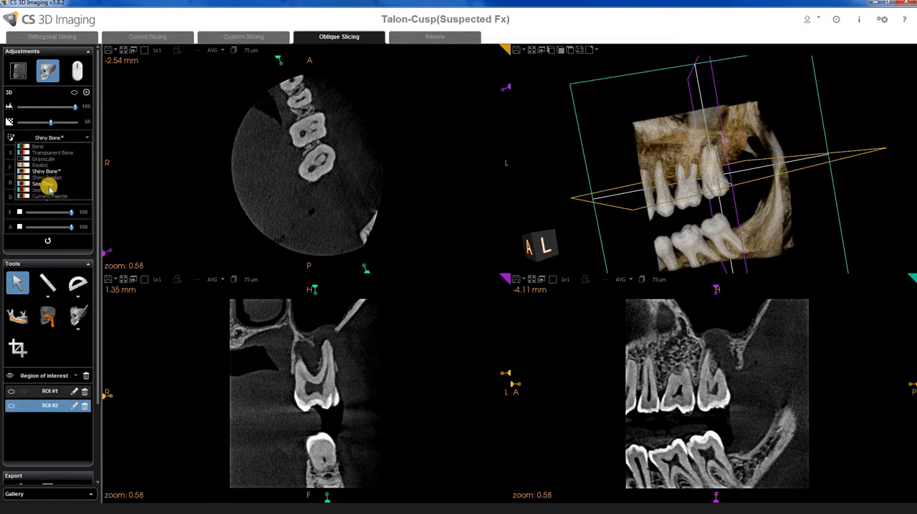
click(50, 189)
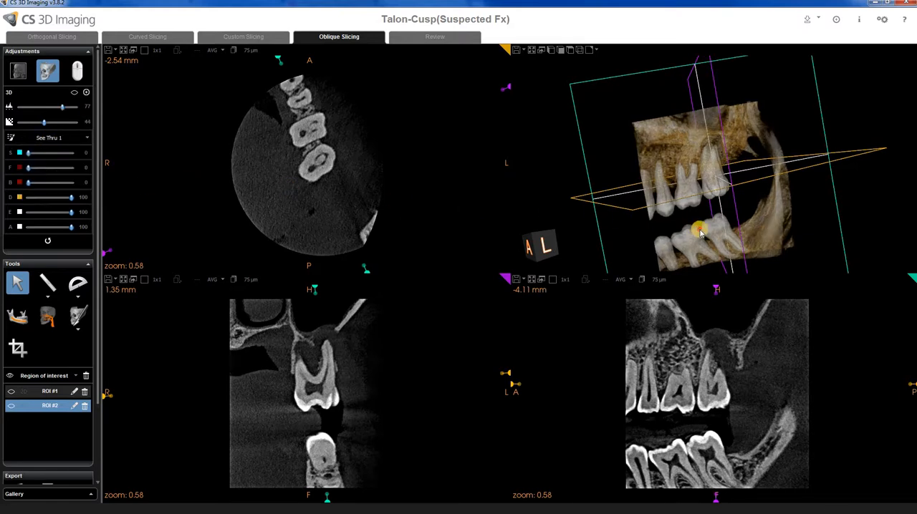
drag(695, 228, 687, 221)
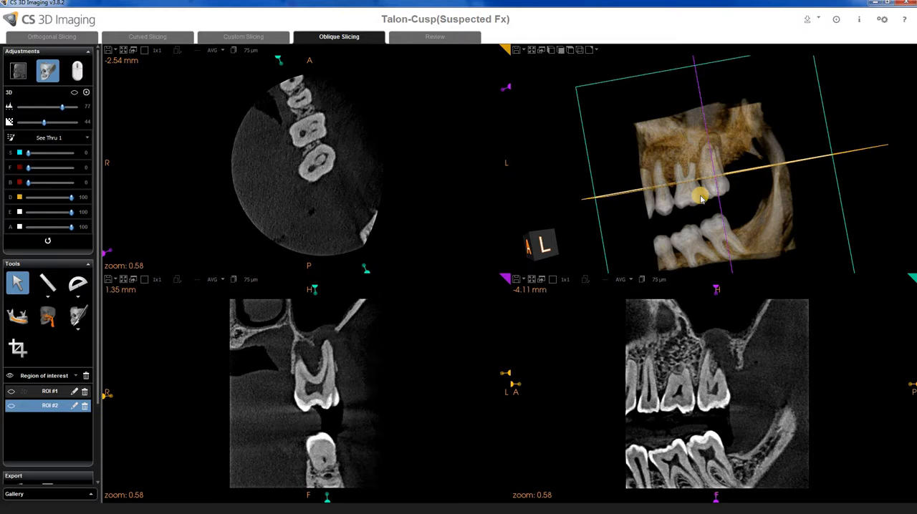
click(20, 152)
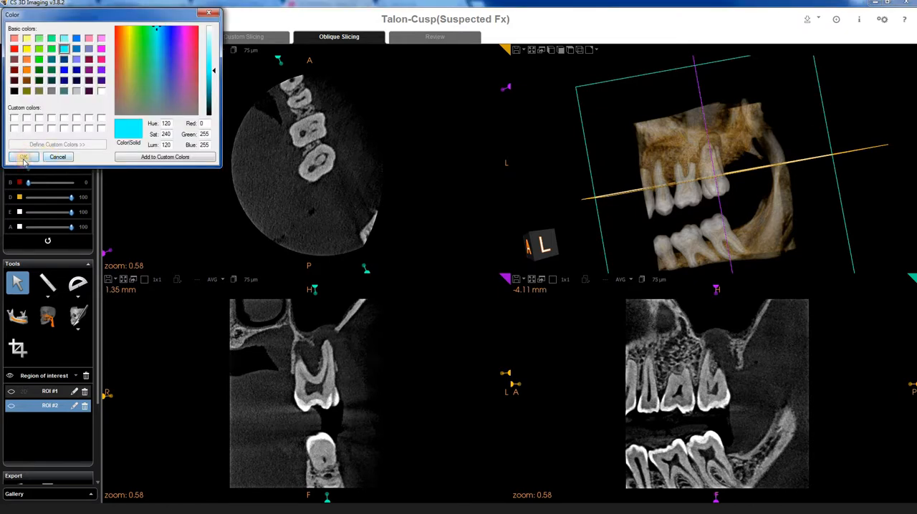
click(24, 158)
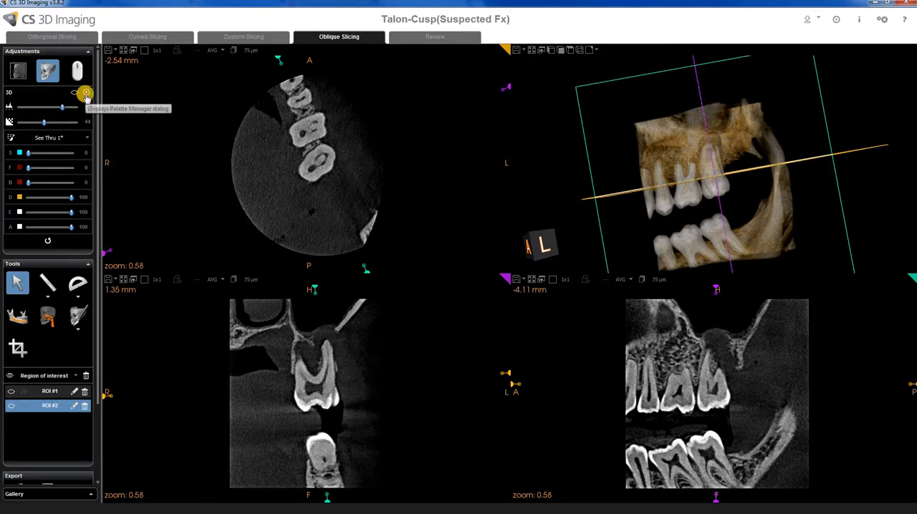
click(86, 93)
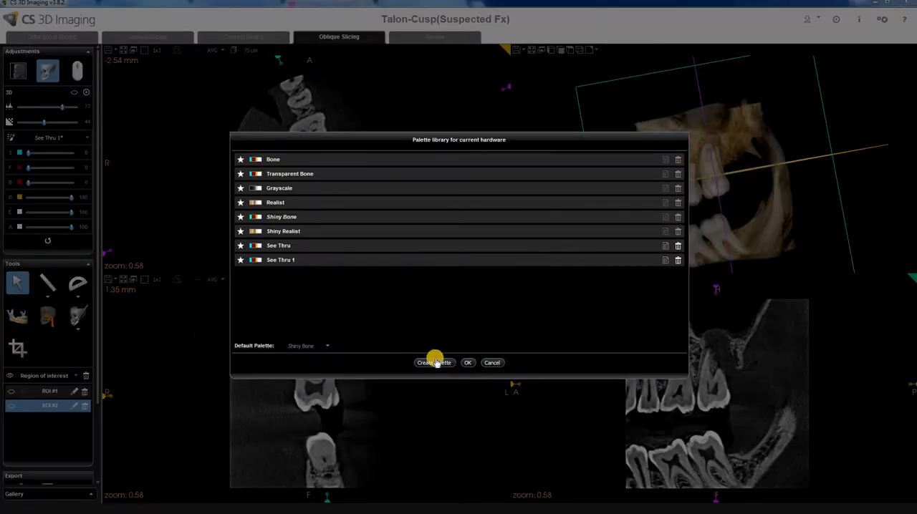
click(440, 363)
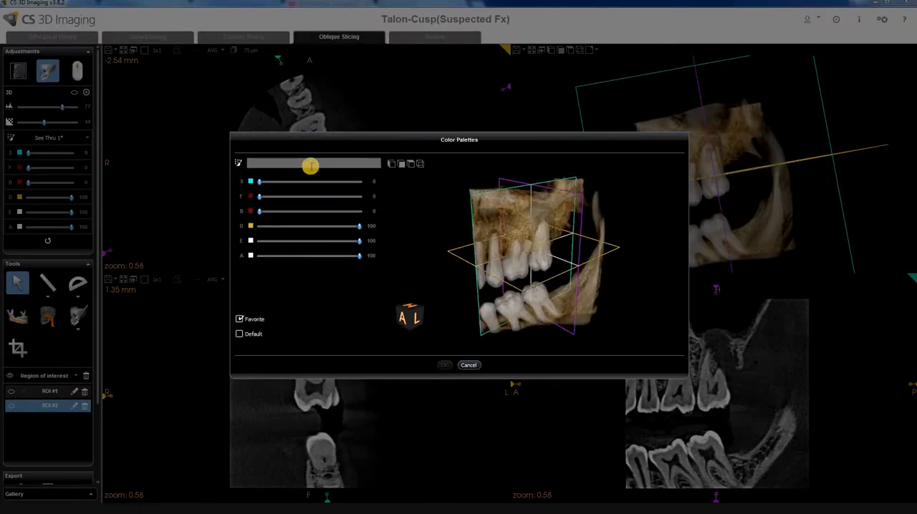
click(308, 164)
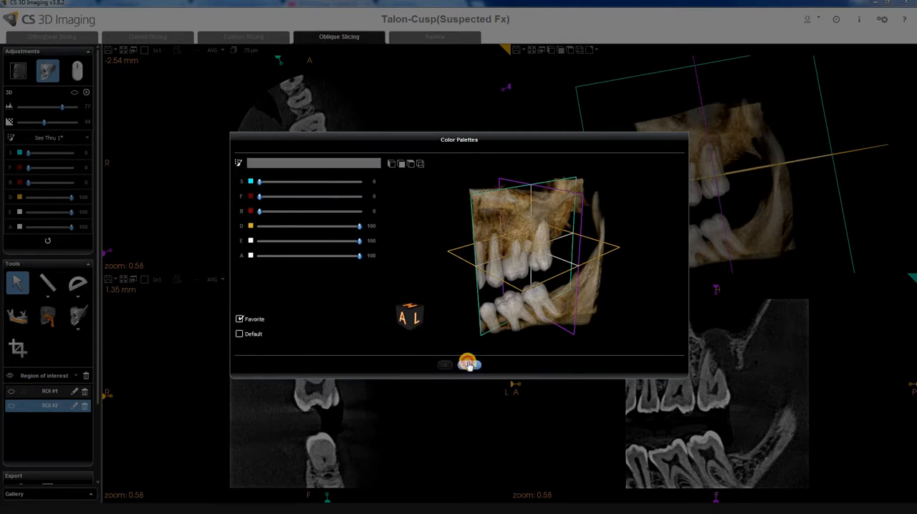
click(469, 366)
click(492, 363)
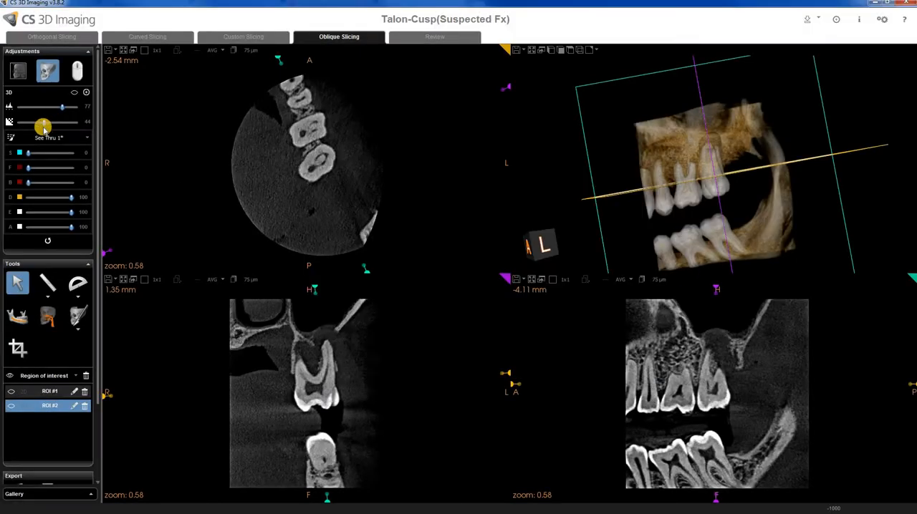
Switch the 3D palette to See Thru.
click(48, 137)
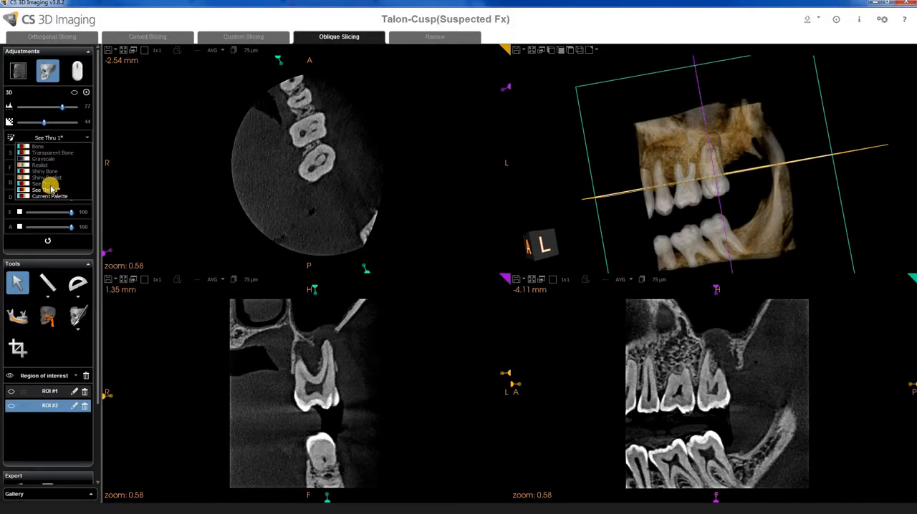
click(47, 187)
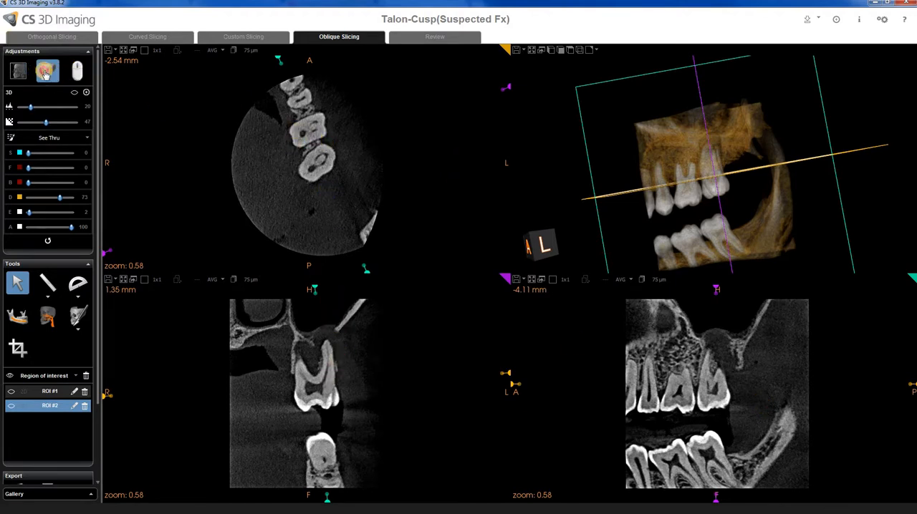
Open the MPR adjustments, set the third slider to 57 and choose the Smooth Contrast windowing preset.
click(17, 70)
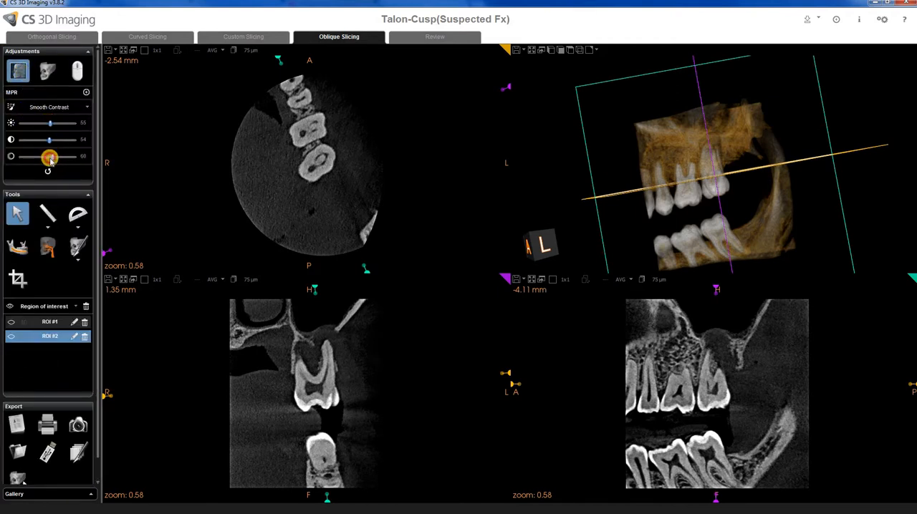
mouse_move(50, 161)
mouse_down()
mouse_move(29, 158)
mouse_move(75, 163)
mouse_move(50, 156)
mouse_up()
click(53, 109)
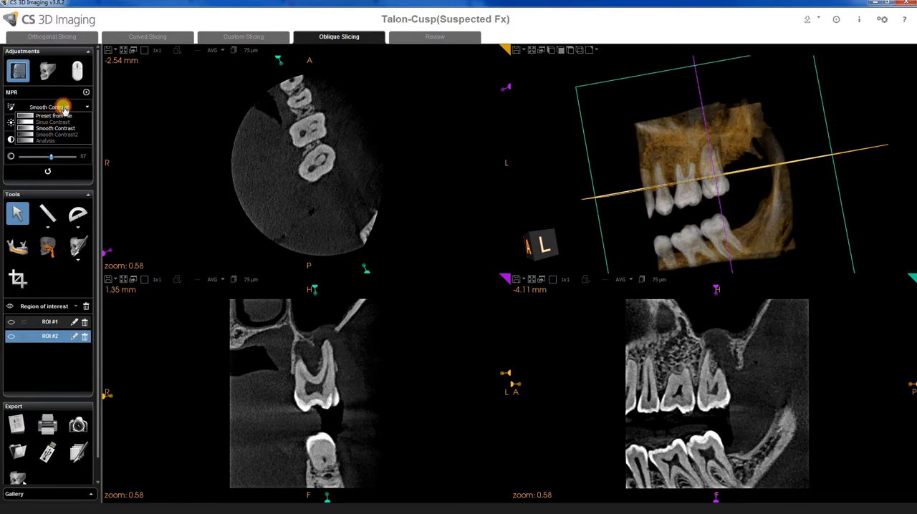
click(63, 106)
click(86, 93)
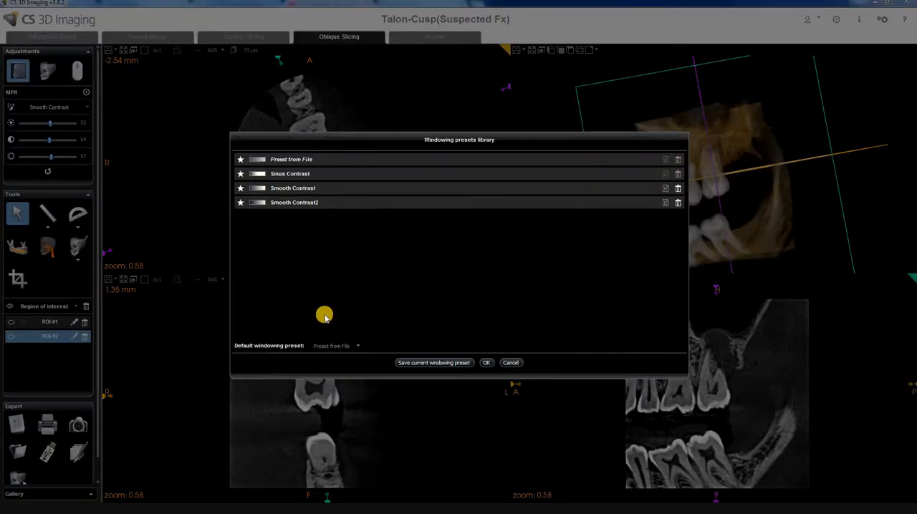
click(411, 363)
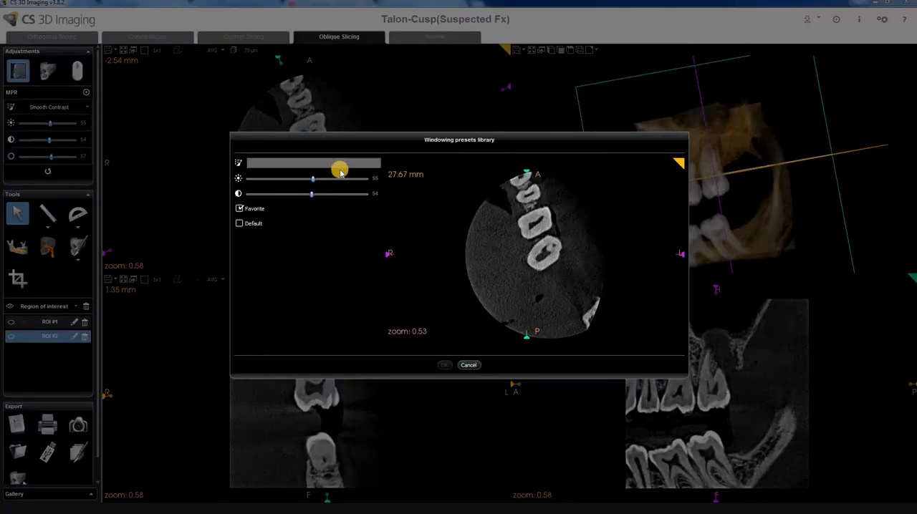
click(467, 366)
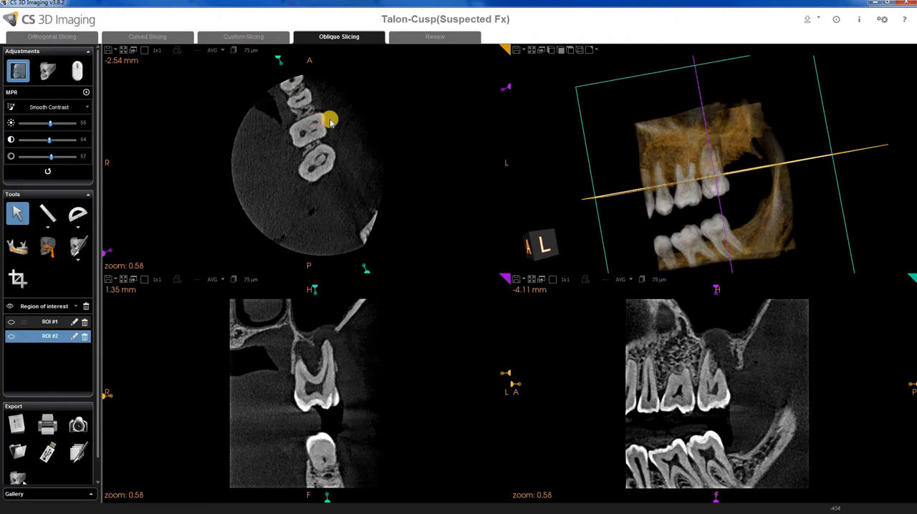
Rotate the oblique slicing axes on the axial view and bring them back near their original orientation.
scroll(681, 208, up, 1)
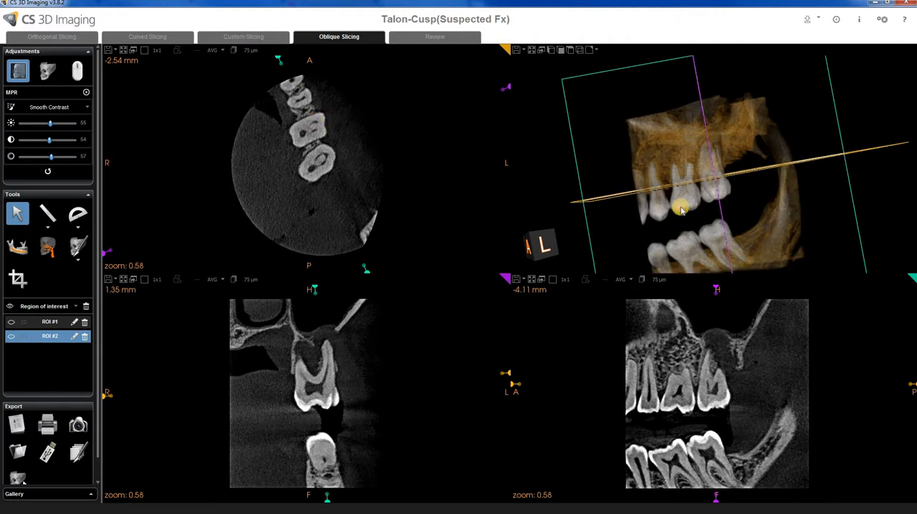
drag(678, 181, 601, 221)
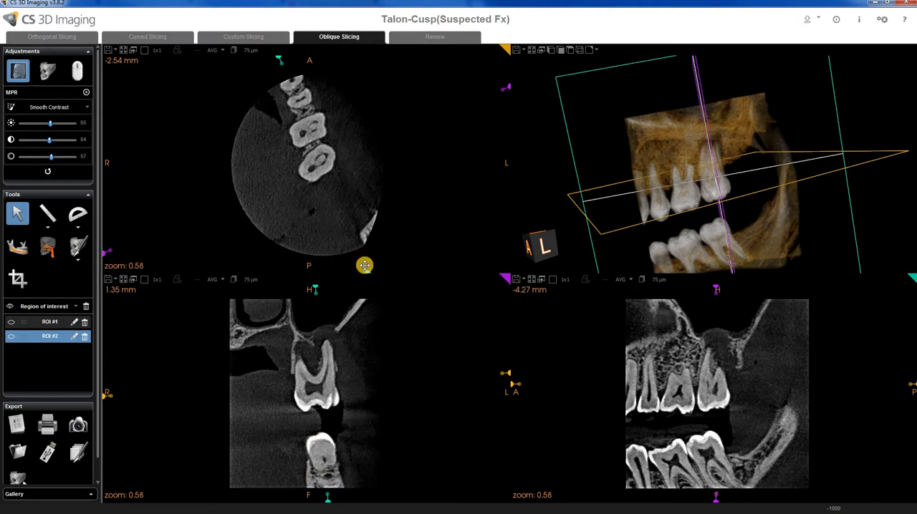
drag(343, 207, 324, 101)
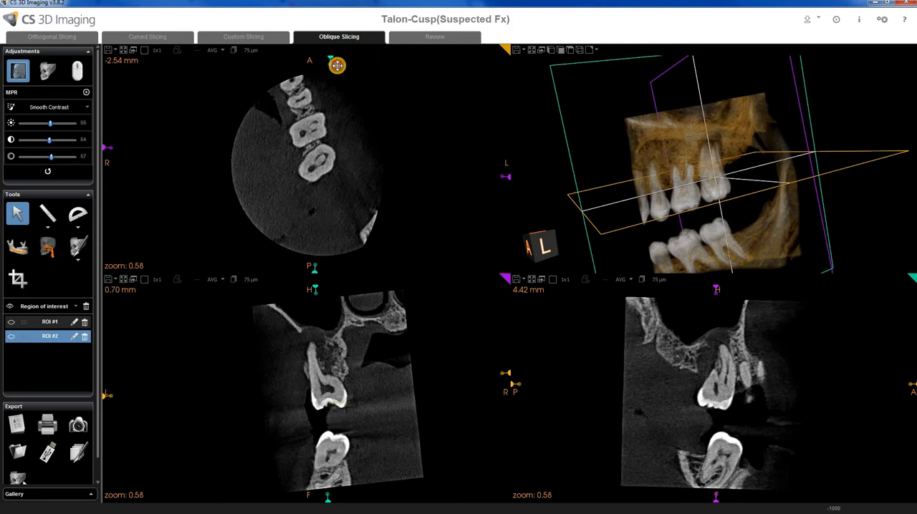
drag(334, 64, 363, 269)
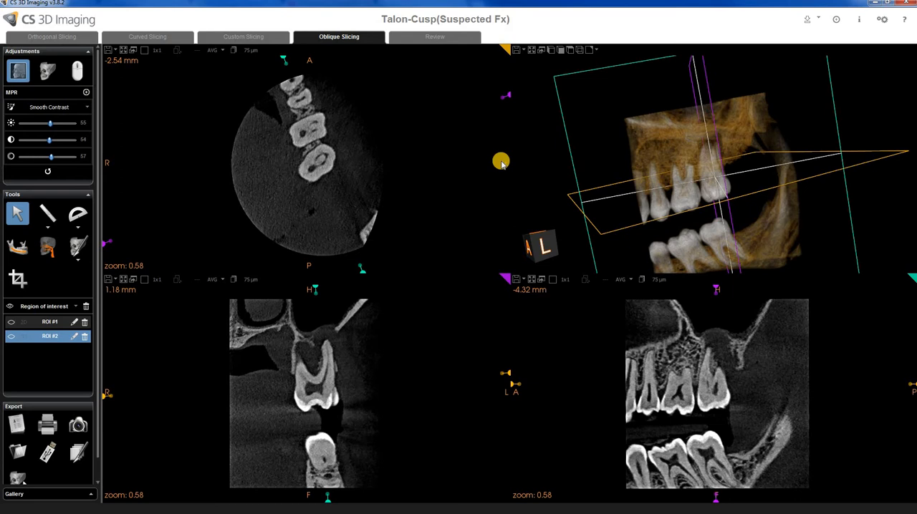
drag(609, 192, 631, 218)
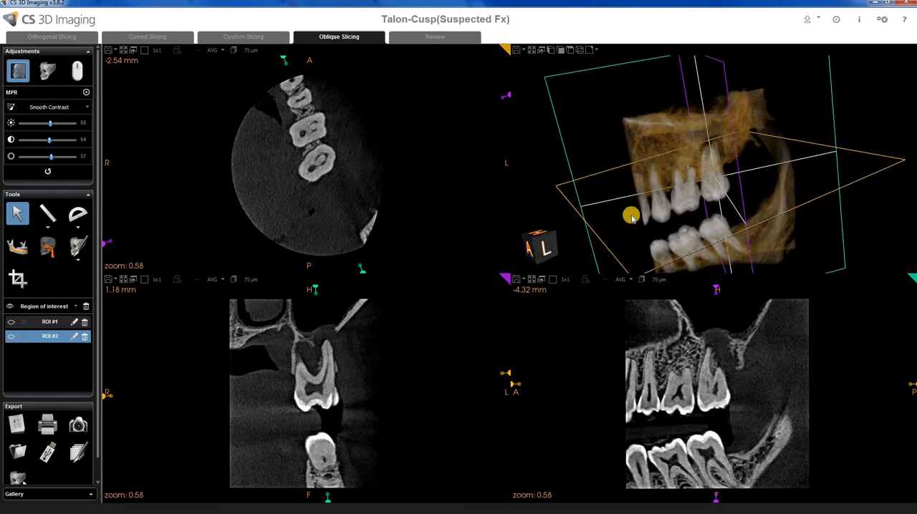